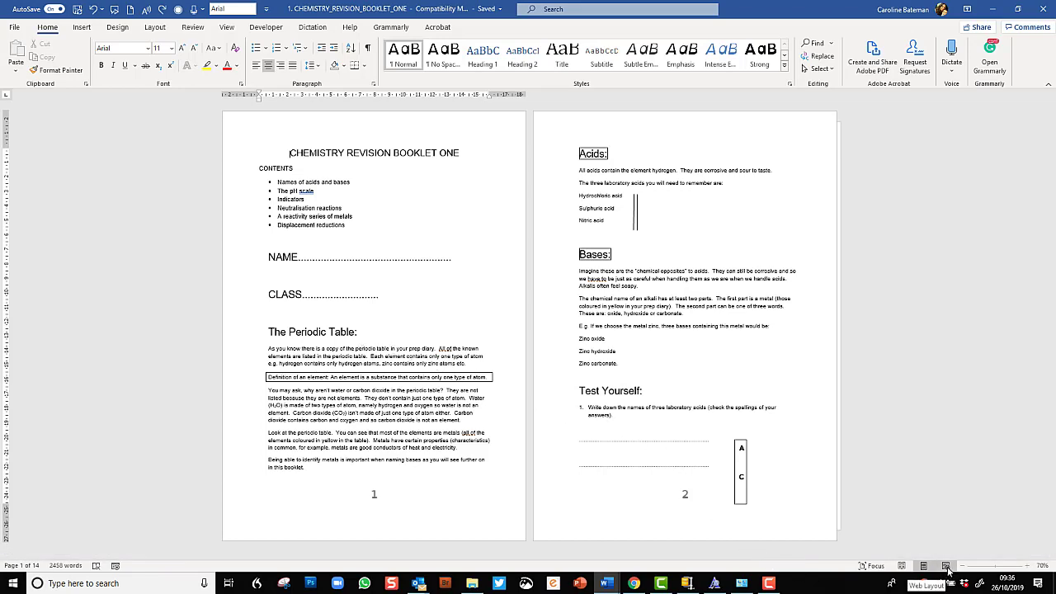
# Switch the chemistry booklet to Web Layout and scroll through the reflowed text.
pyautogui.click(947, 567)
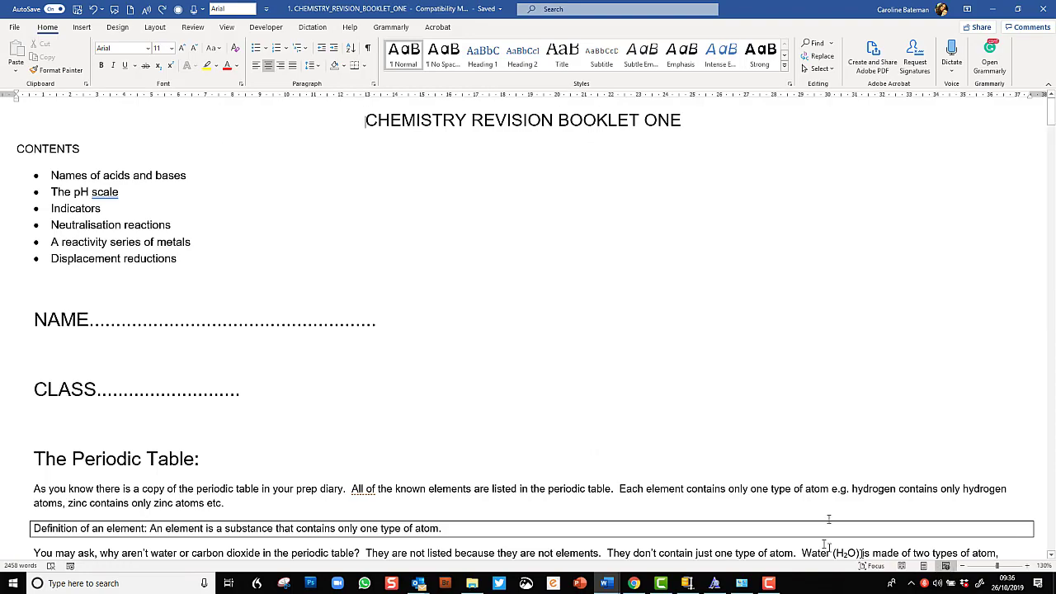
pyautogui.moveTo(1052, 124)
pyautogui.mouseDown()
pyautogui.moveTo(1052, 157)
pyautogui.moveTo(1051, 137)
pyautogui.mouseUp()
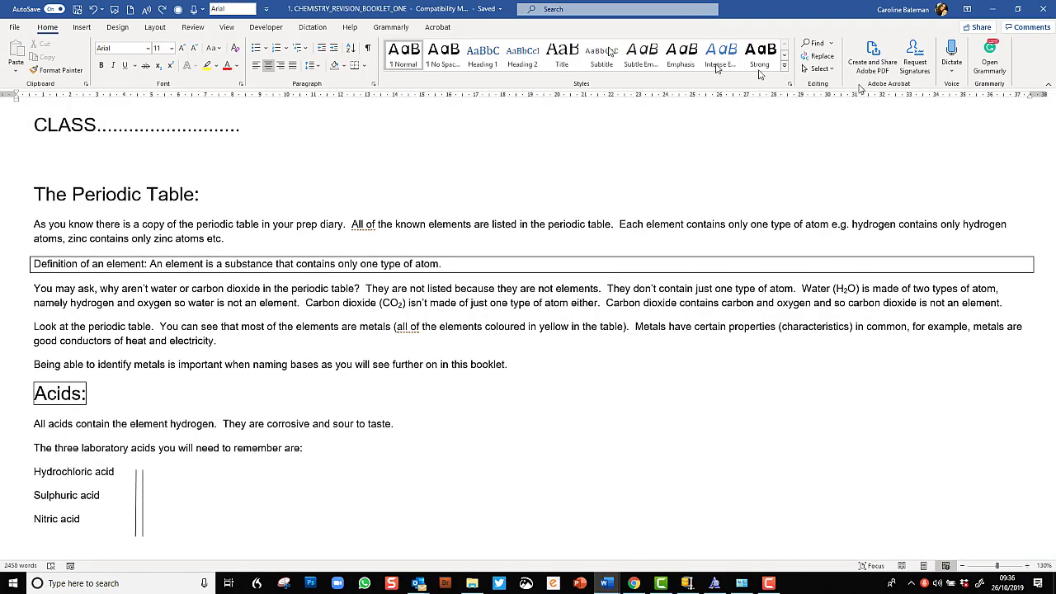
# Place the cursor after 'The Periodic Table:' and turn on Focus mode from the View tab.
pyautogui.click(227, 27)
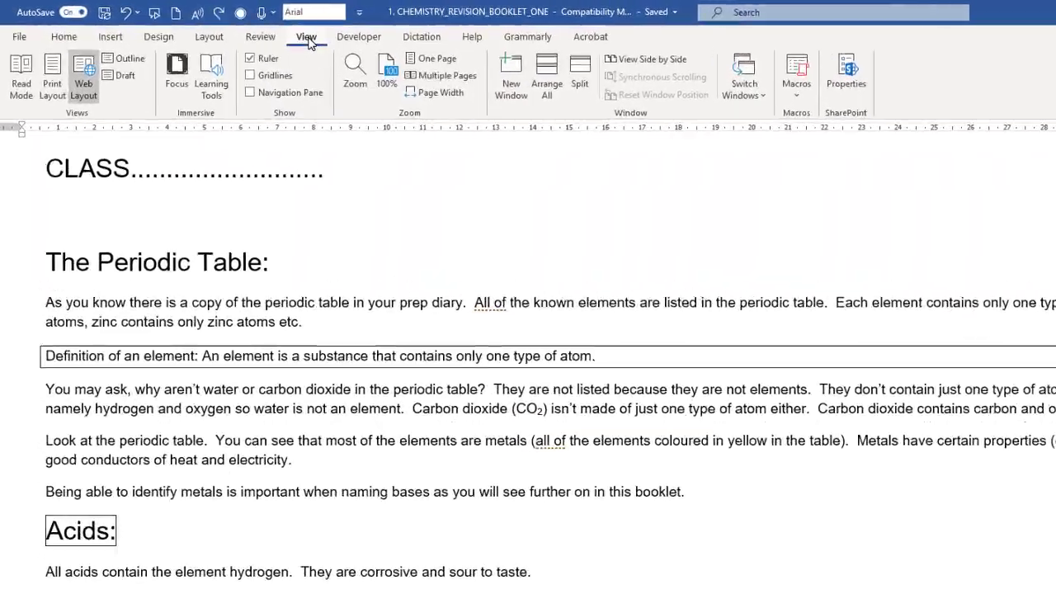
pyautogui.click(63, 37)
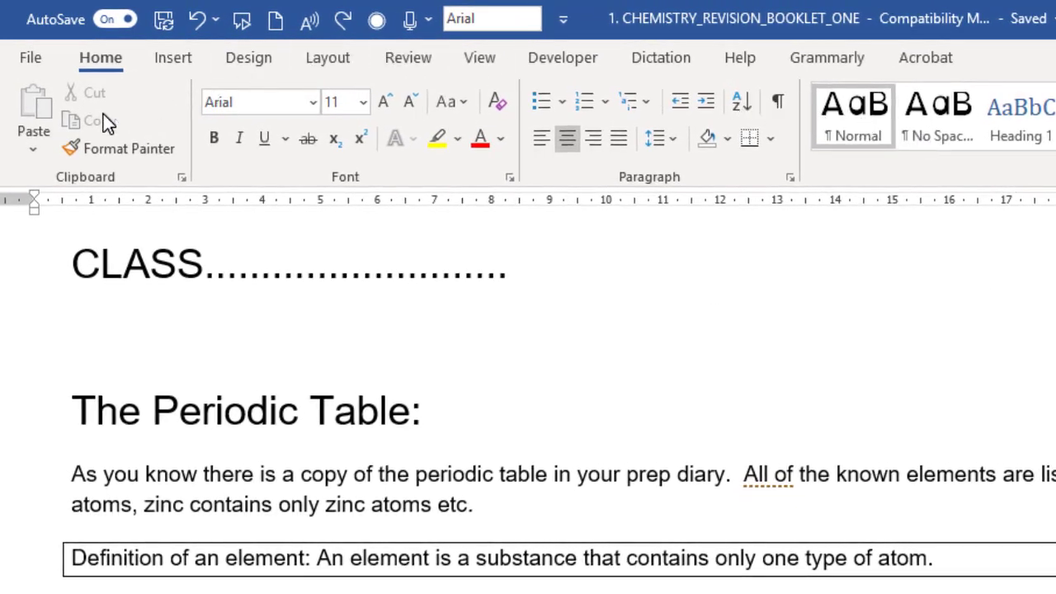
pyautogui.click(472, 62)
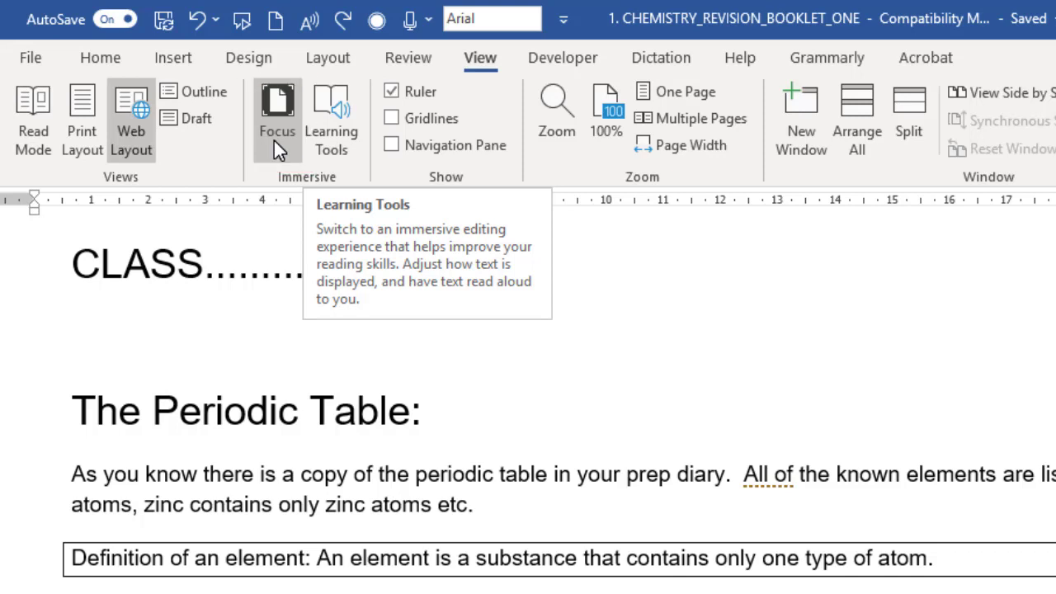
pyautogui.click(703, 412)
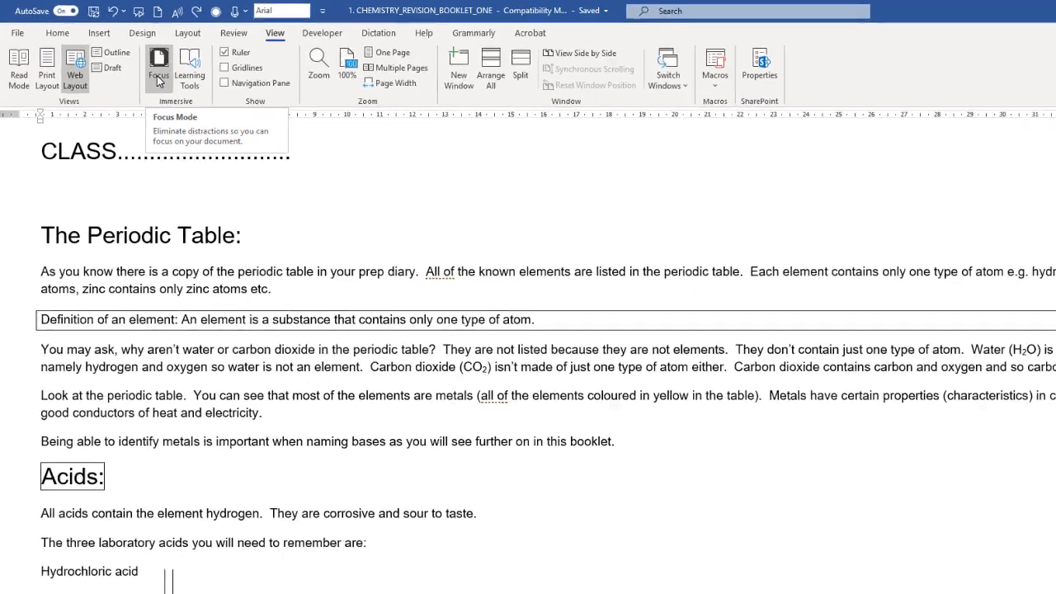
pyautogui.click(159, 80)
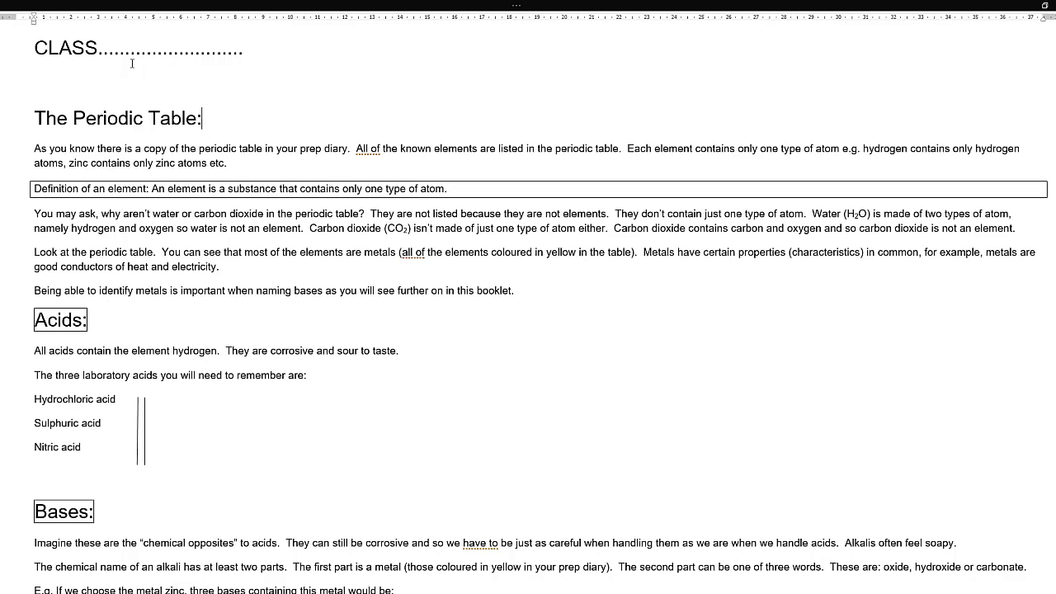
# Exit Focus mode to return to the normal Web Layout window.
pyautogui.click(132, 65)
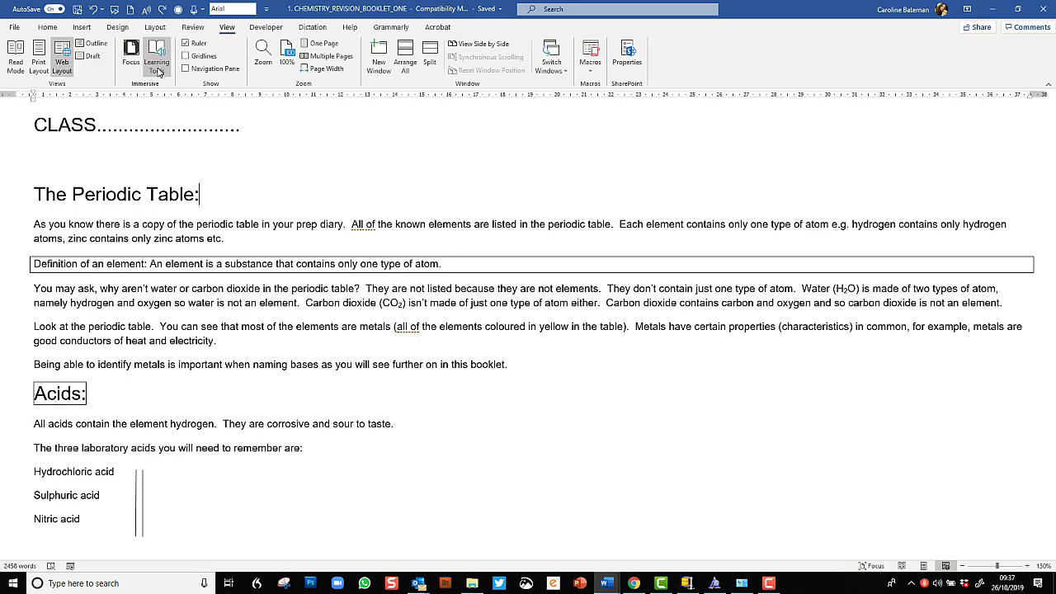
# Open Learning Tools and set Column Width to Very Narrow, then to Wide.
pyautogui.click(157, 68)
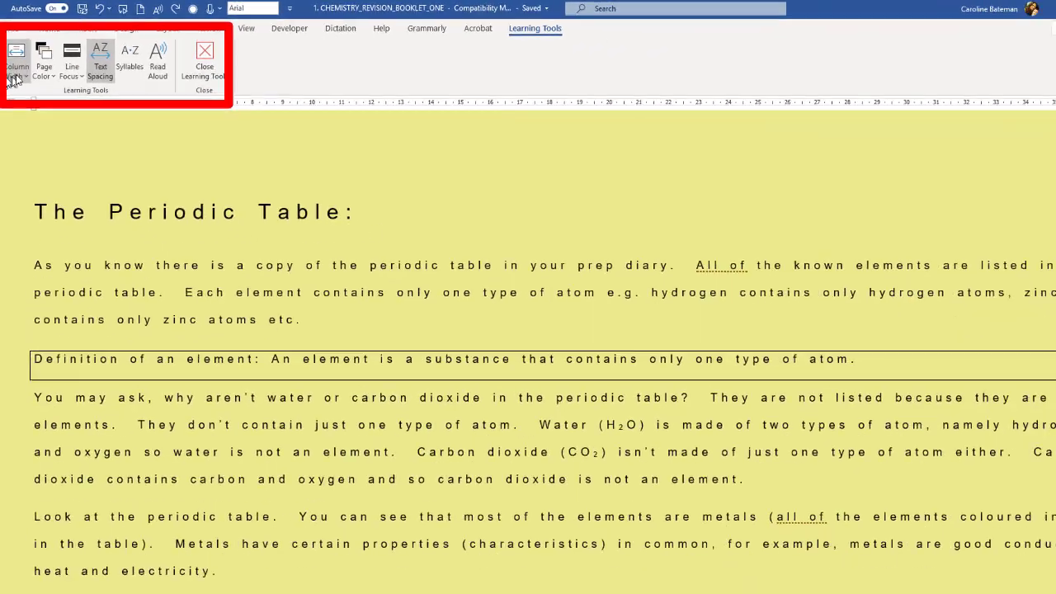
pyautogui.click(14, 76)
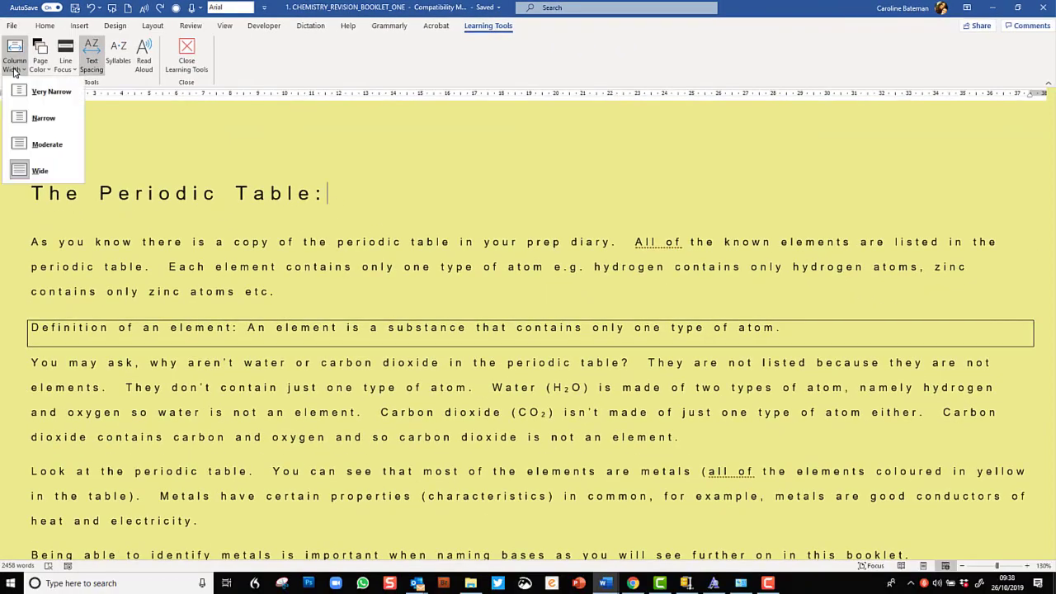
pyautogui.click(25, 93)
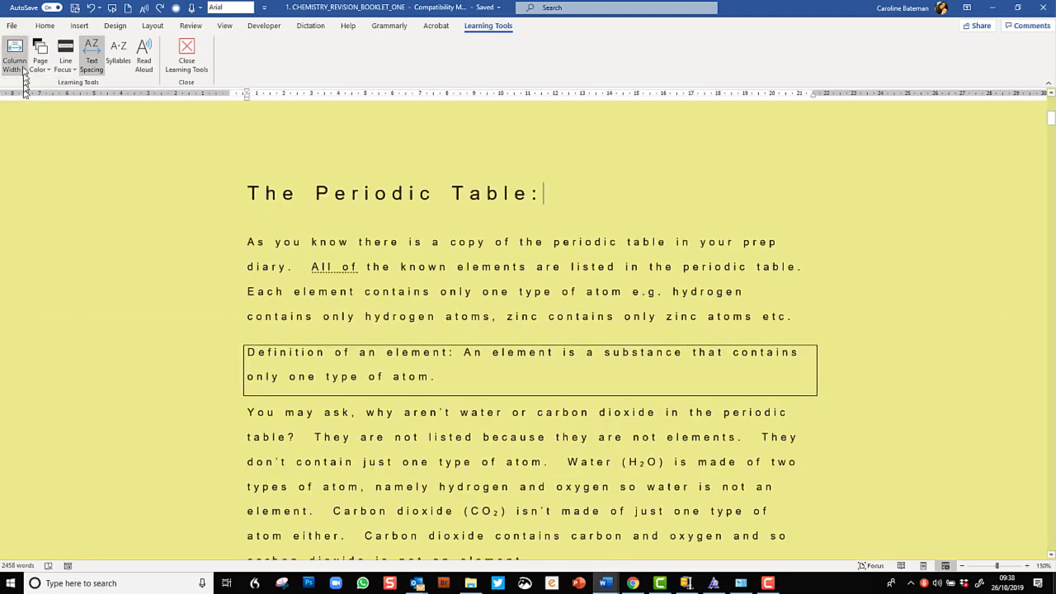
pyautogui.click(14, 66)
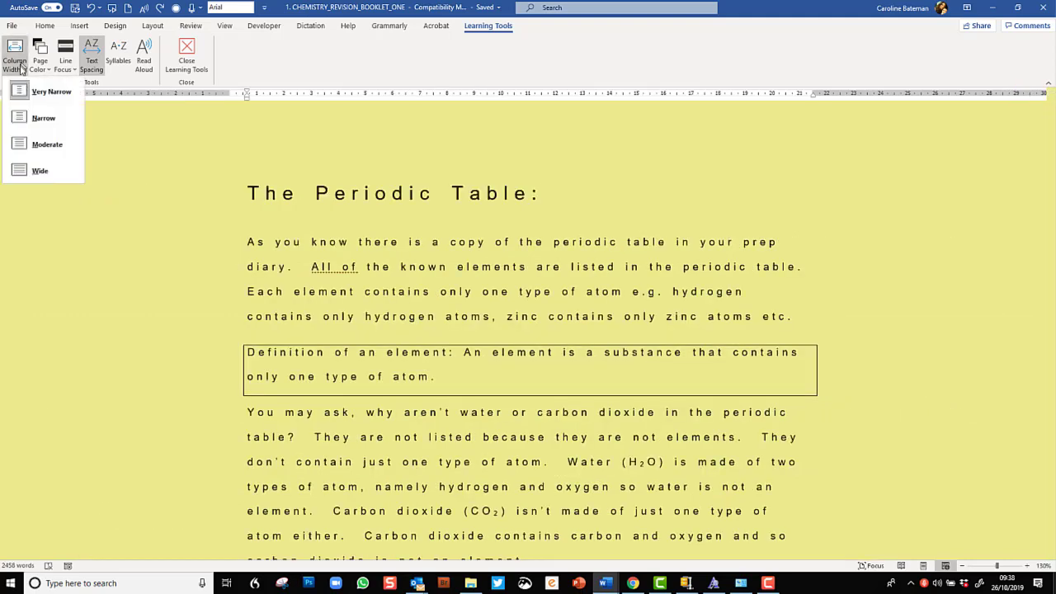
pyautogui.click(38, 172)
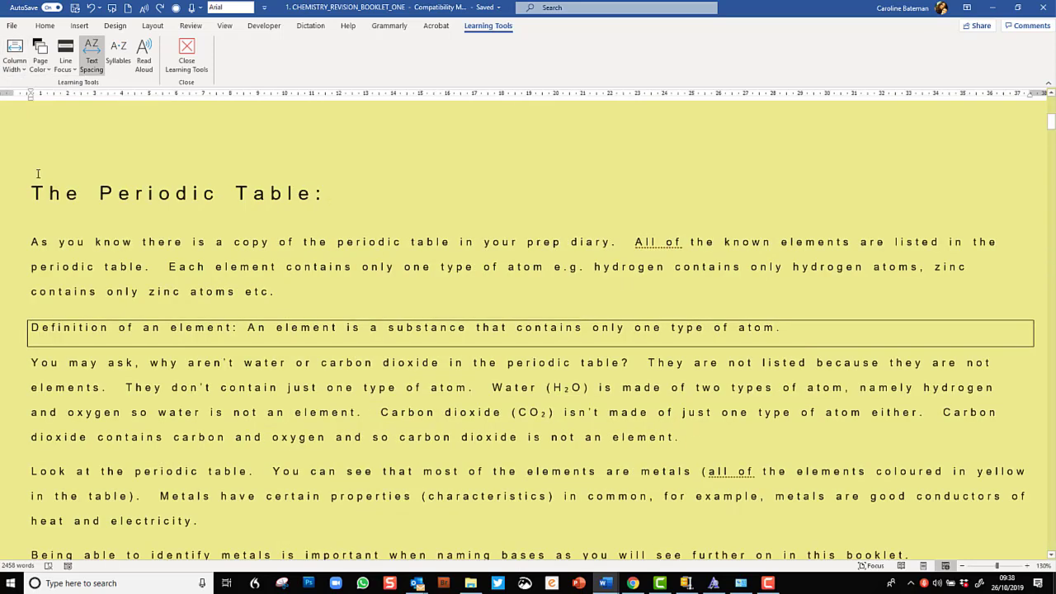
# Set the Learning Tools page colour to black, then change it to yellow.
pyautogui.click(42, 70)
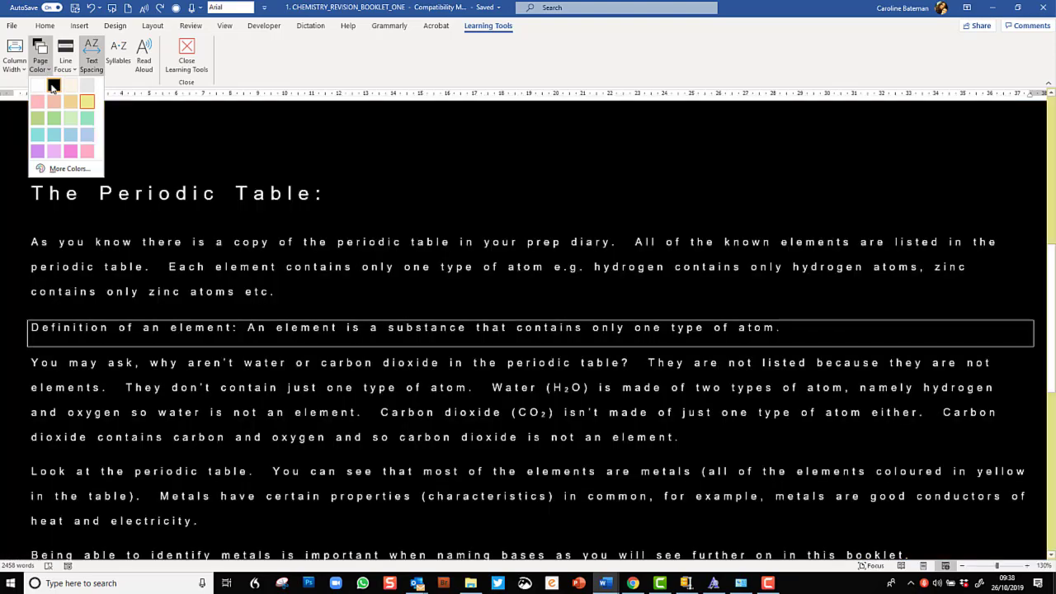
pyautogui.click(53, 85)
pyautogui.click(43, 66)
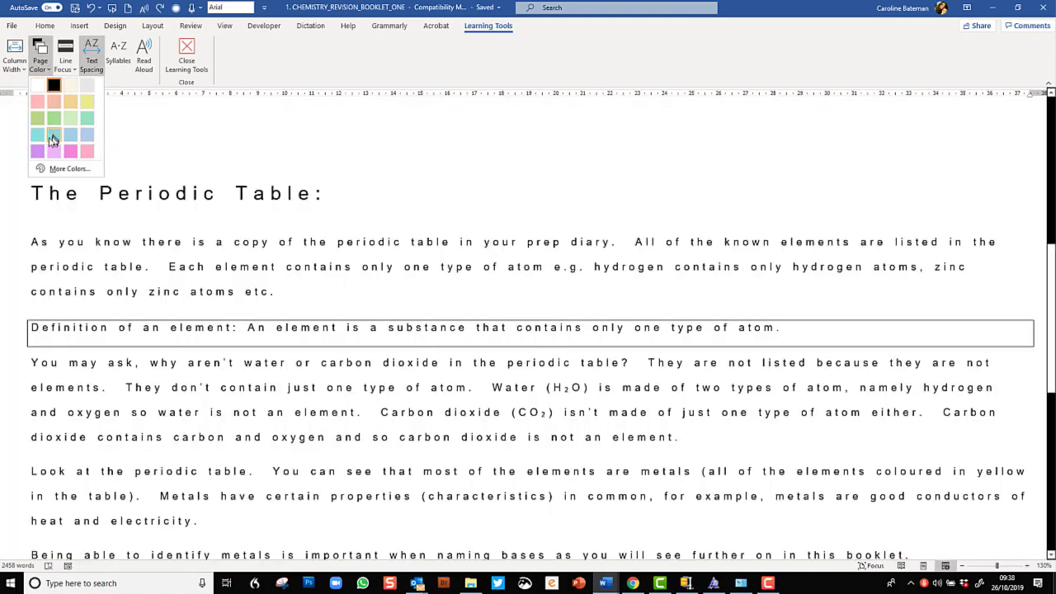
pyautogui.press('Escape')
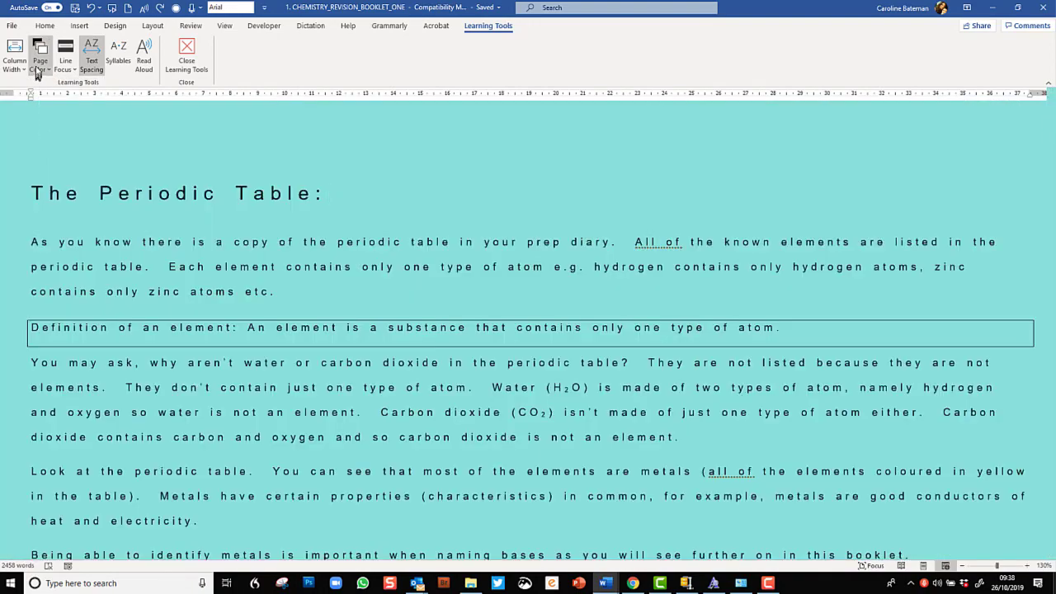
pyautogui.click(41, 65)
pyautogui.click(83, 105)
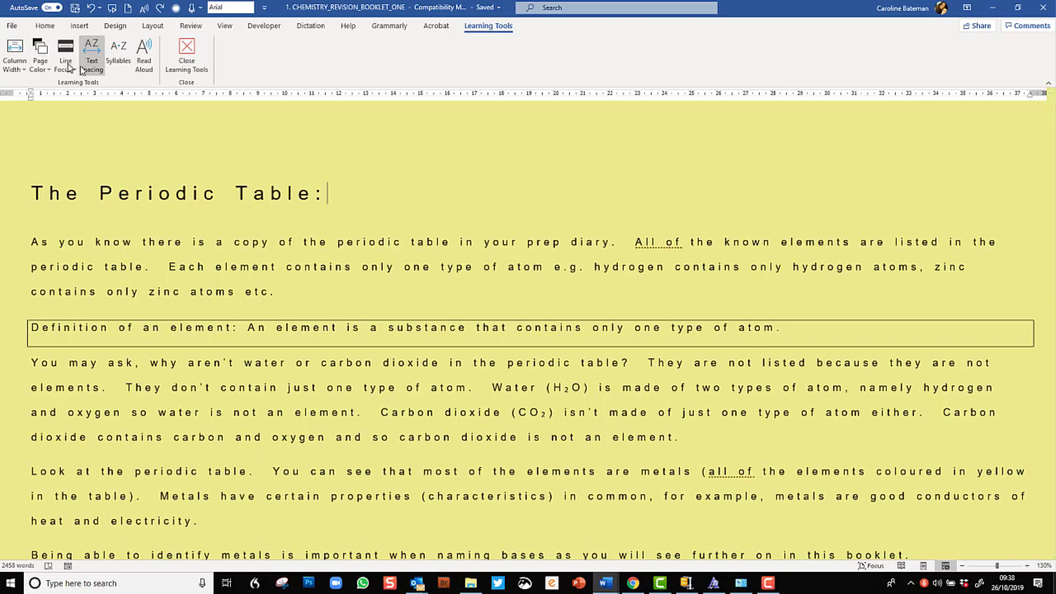
# Turn on one-line Line Focus and step the focus band down to the definition.
pyautogui.click(66, 61)
pyautogui.click(77, 109)
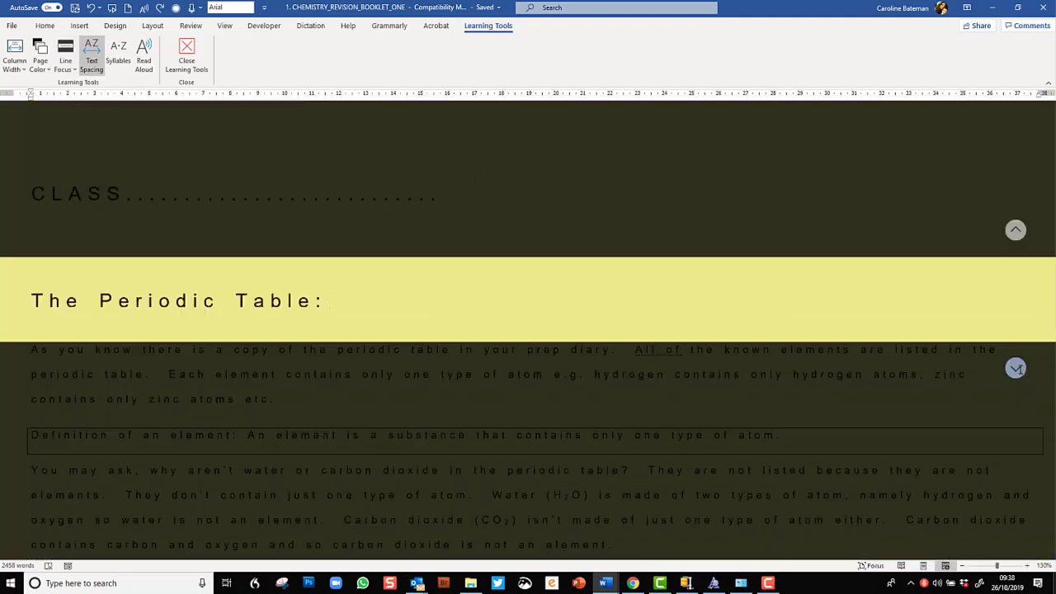
pyautogui.click(1015, 368)
pyautogui.click(1015, 354)
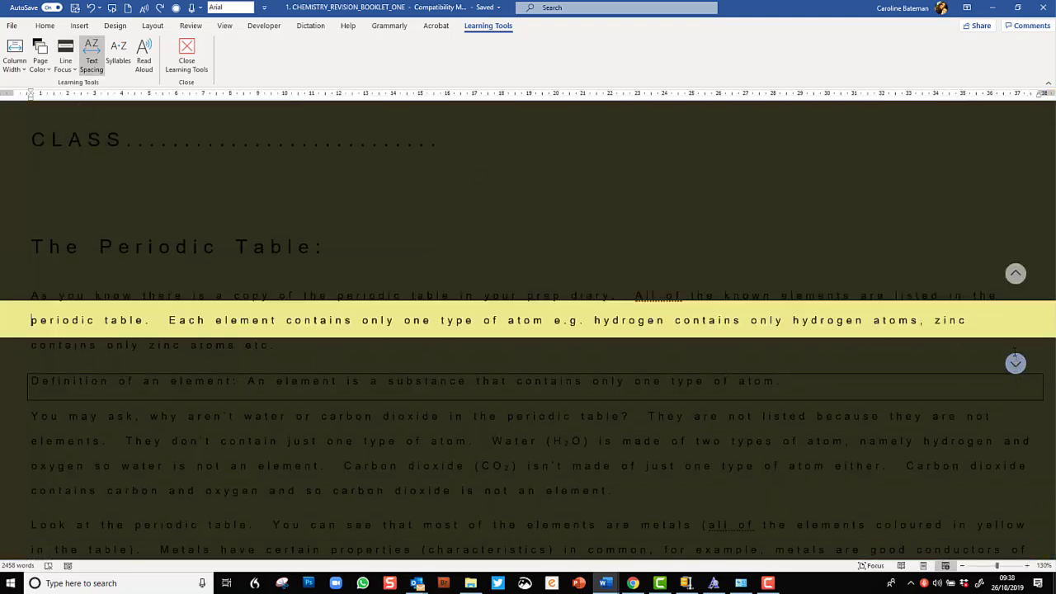
pyautogui.click(1015, 363)
pyautogui.click(1015, 365)
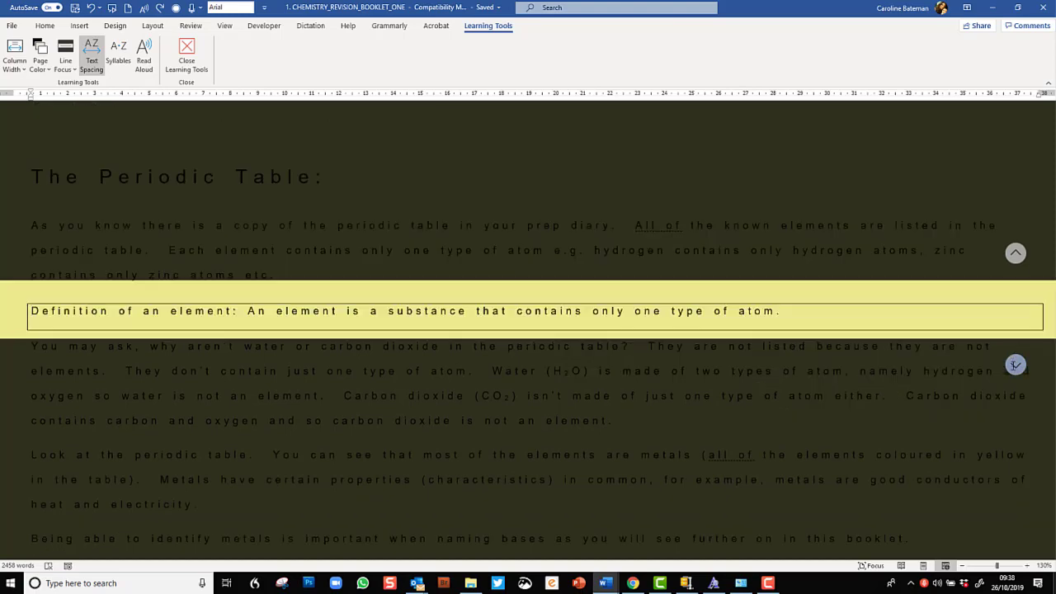
pyautogui.click(1015, 365)
pyautogui.click(1015, 363)
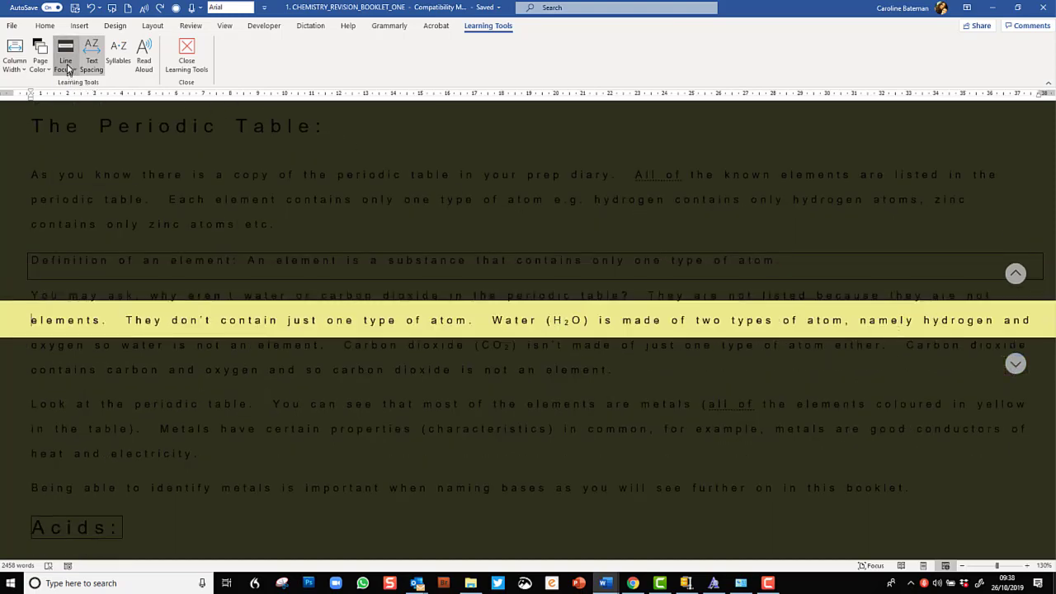
# Widen Line Focus to Three Lines, then Five Lines, then set it to None.
pyautogui.click(66, 70)
pyautogui.click(62, 142)
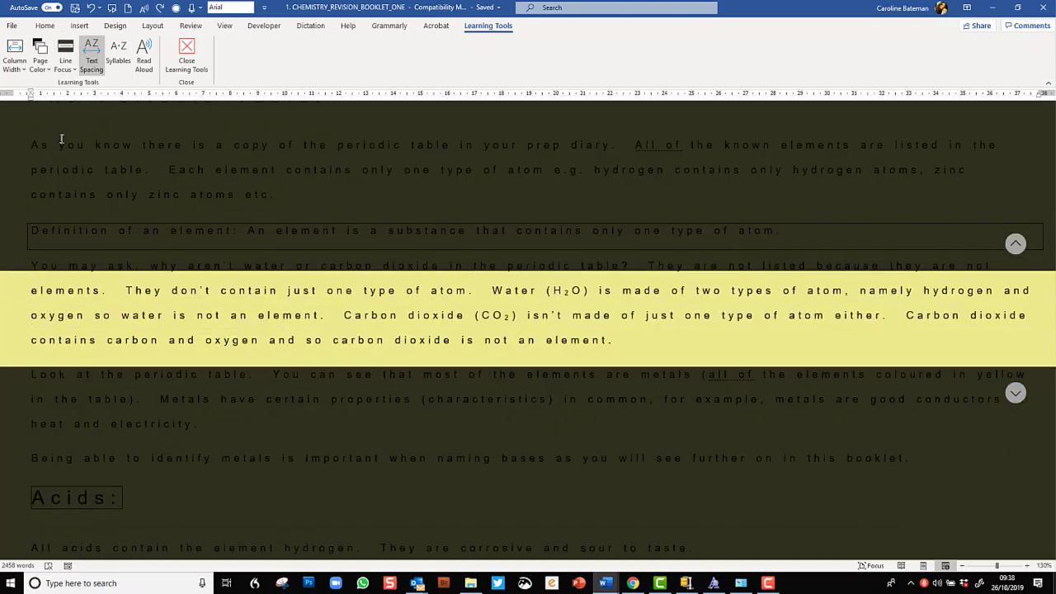
pyautogui.click(66, 68)
pyautogui.click(86, 170)
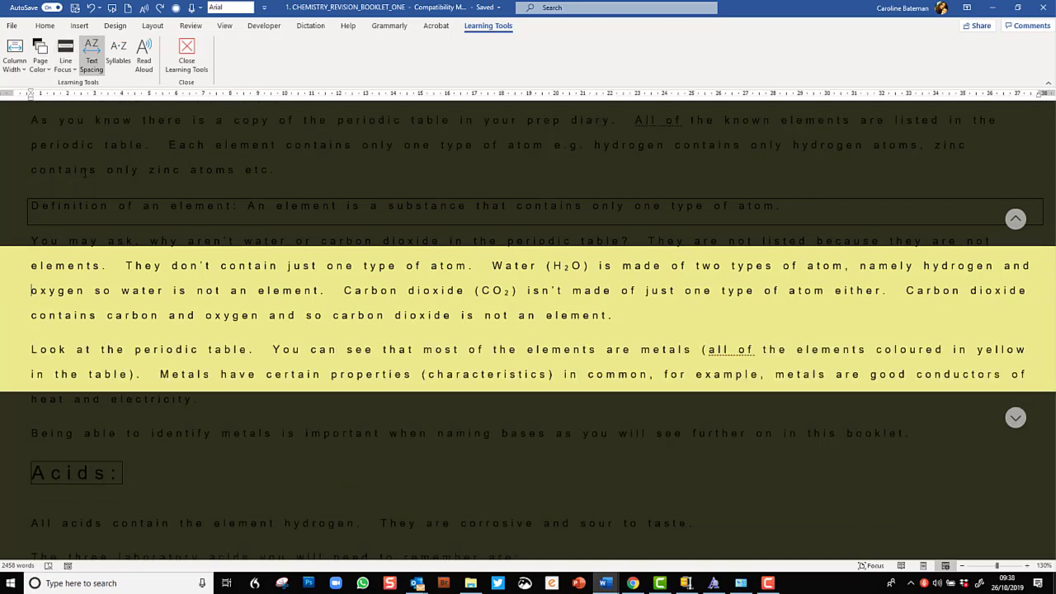
pyautogui.press('Up')
pyautogui.click(65, 67)
pyautogui.click(70, 86)
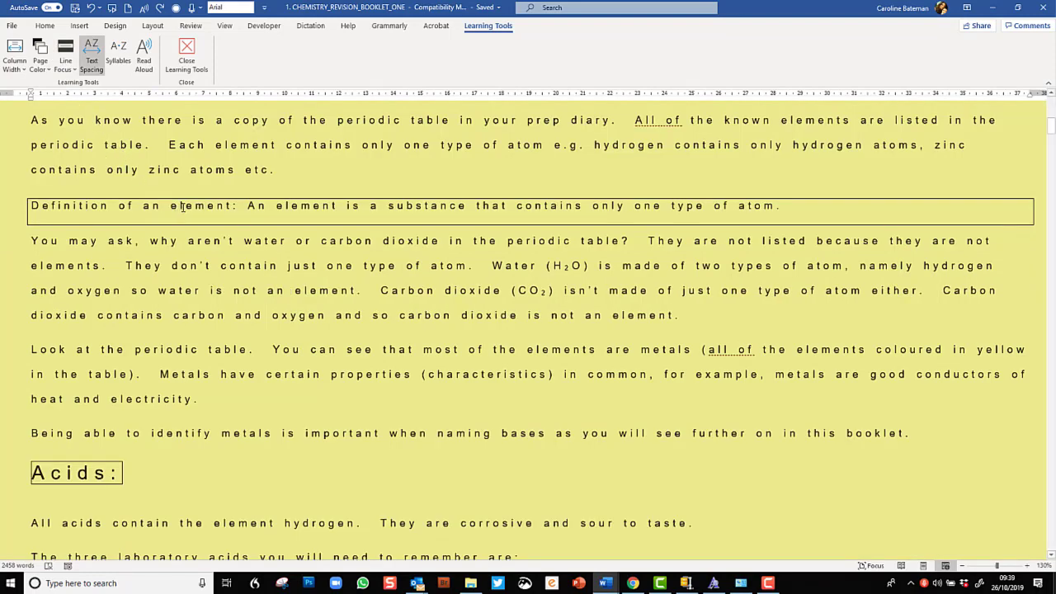
# Turn on Syllables so words show breaks like pe·ri·od·ic and el·e·ment.
pyautogui.click(120, 61)
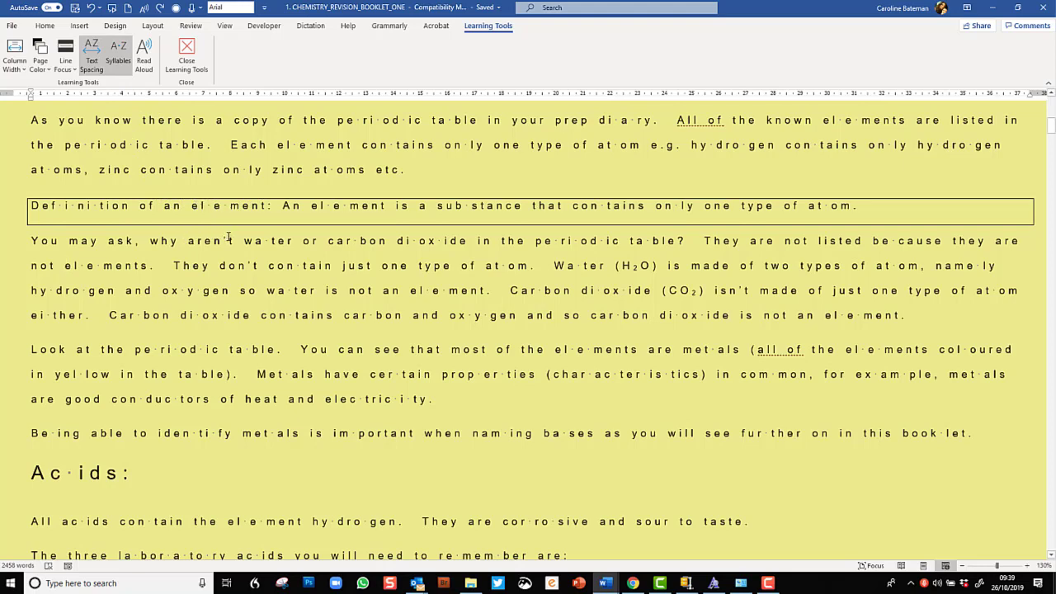
pyautogui.click(144, 66)
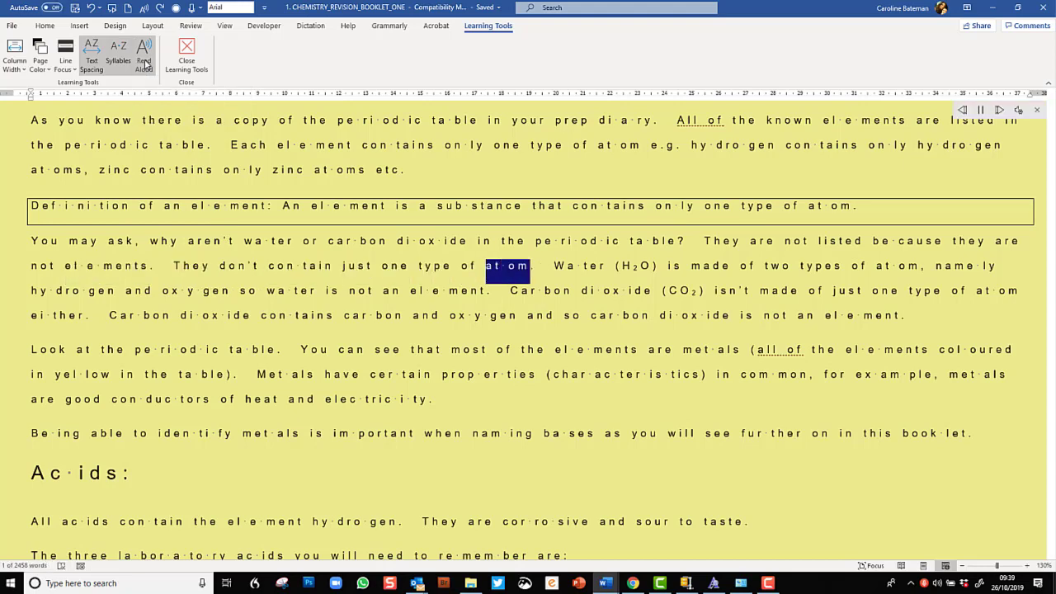
pyautogui.click(981, 110)
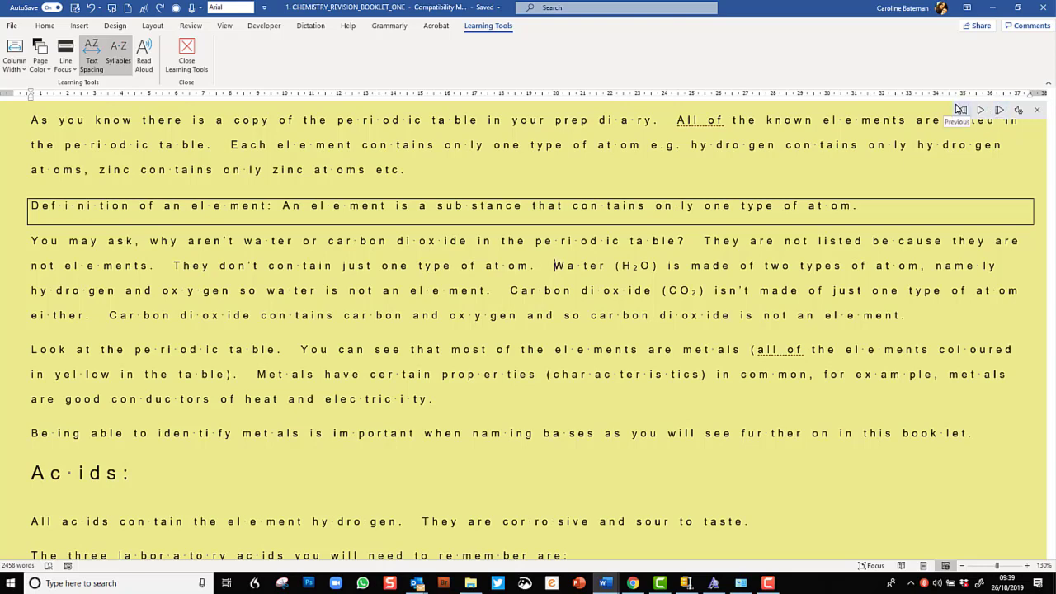
pyautogui.click(1020, 112)
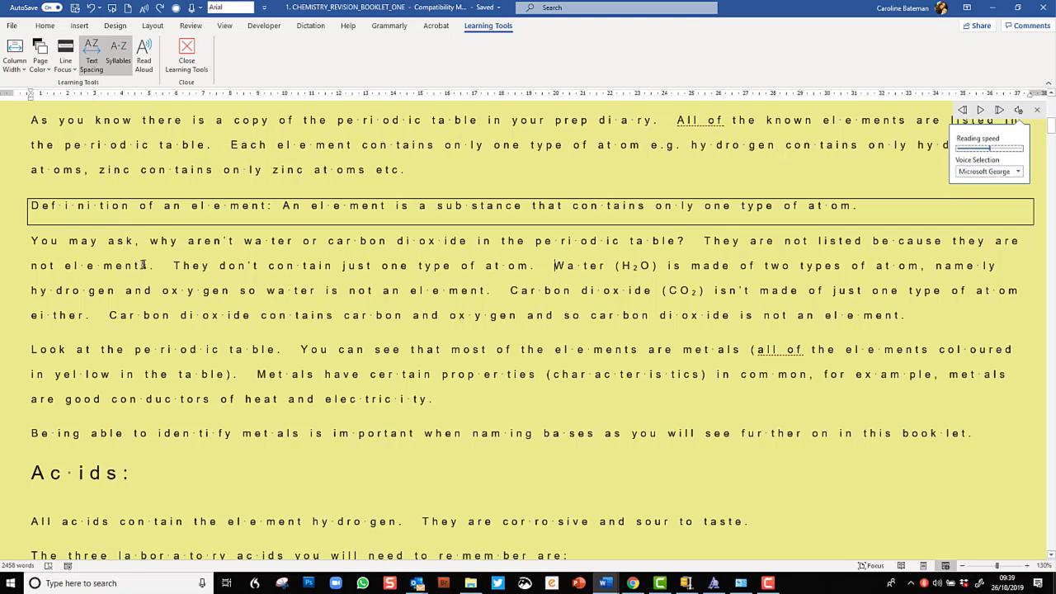
pyautogui.click(147, 54)
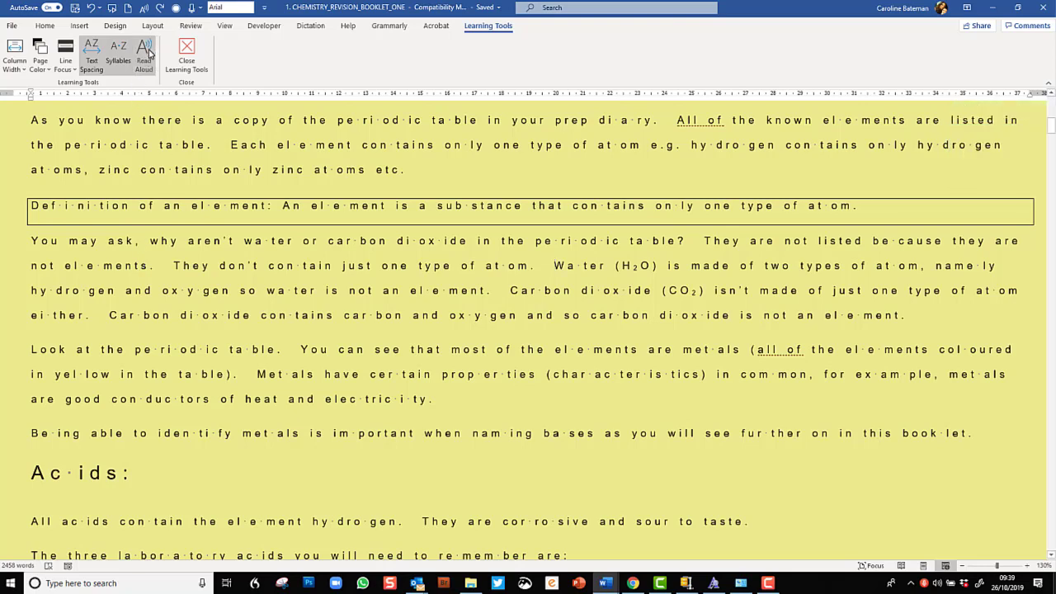
pyautogui.click(145, 53)
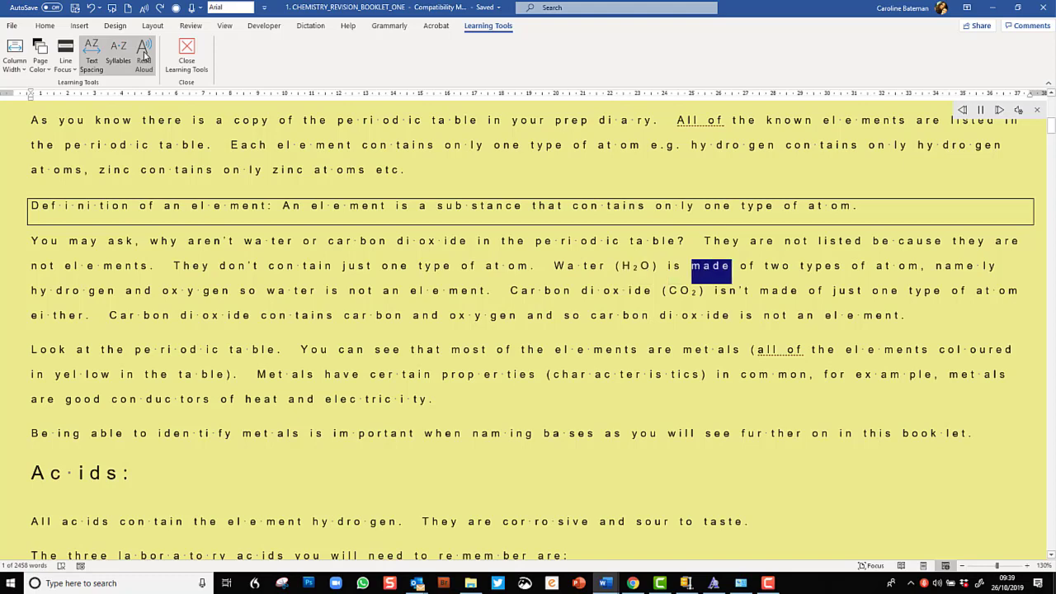
pyautogui.click(146, 54)
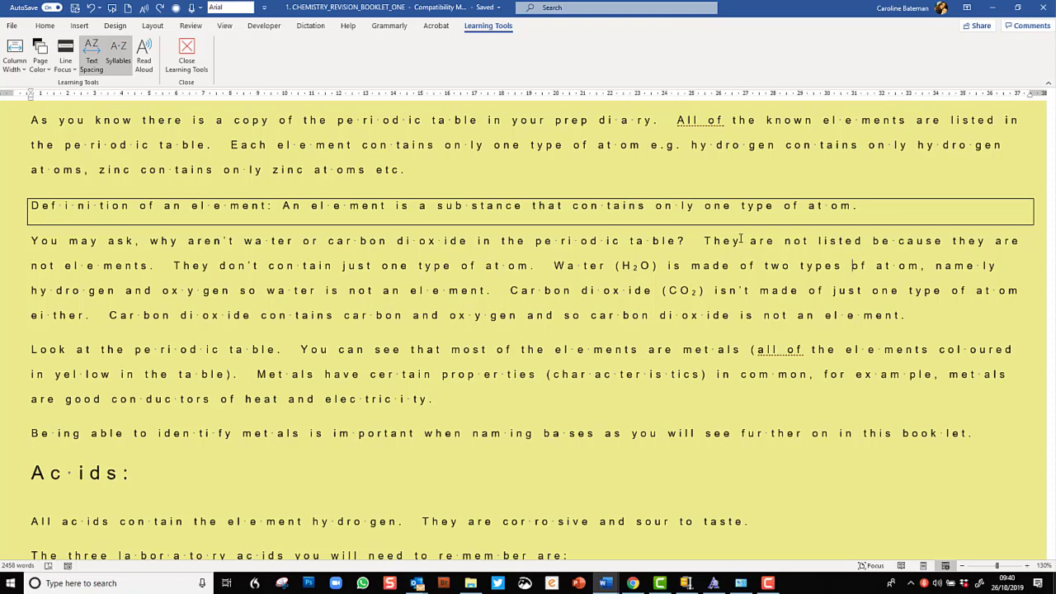
# Switch to '3. CW Introducing my character', select the first character paragraph, and read it aloud.
pyautogui.moveTo(608, 585)
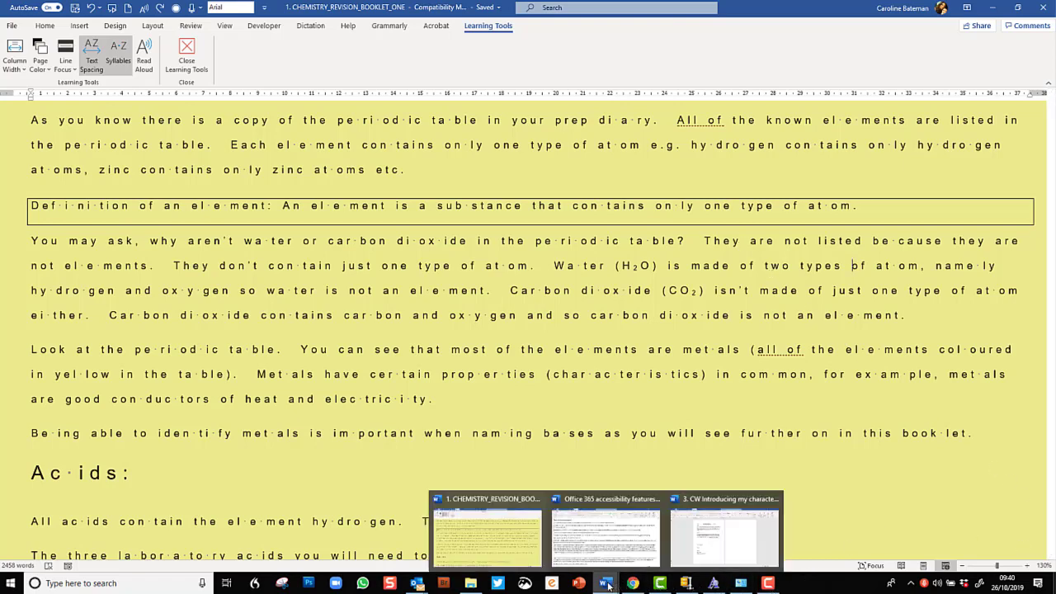
pyautogui.click(725, 539)
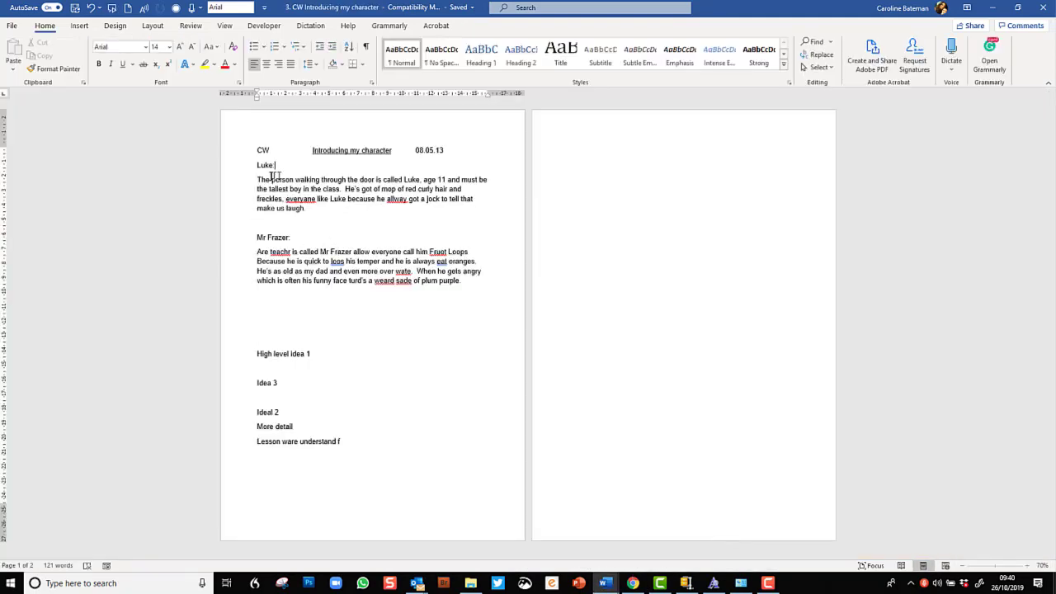
pyautogui.moveTo(258, 163); pyautogui.dragTo(312, 210)
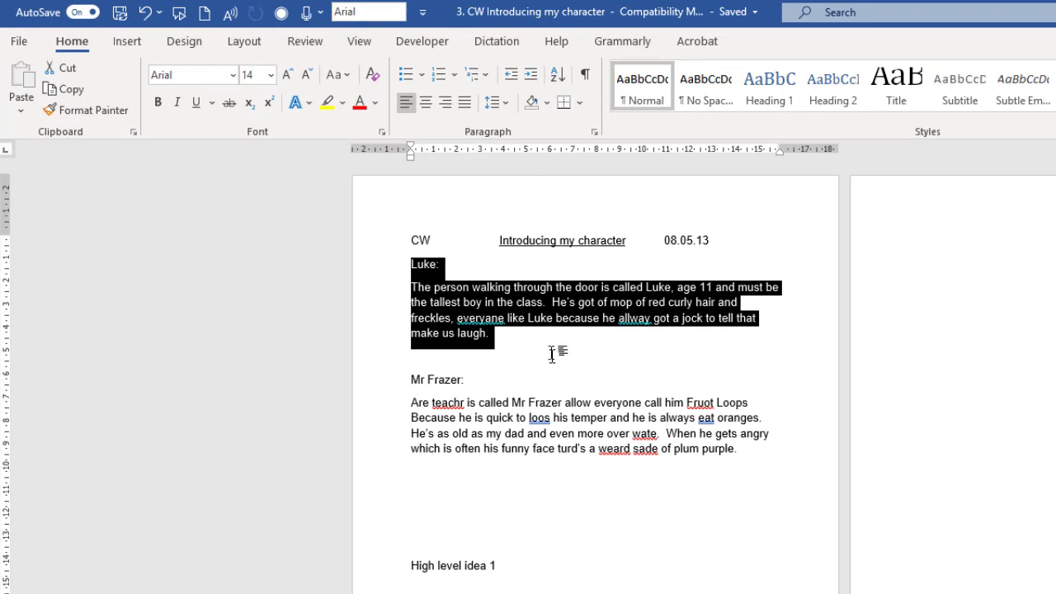
pyautogui.click(237, 17)
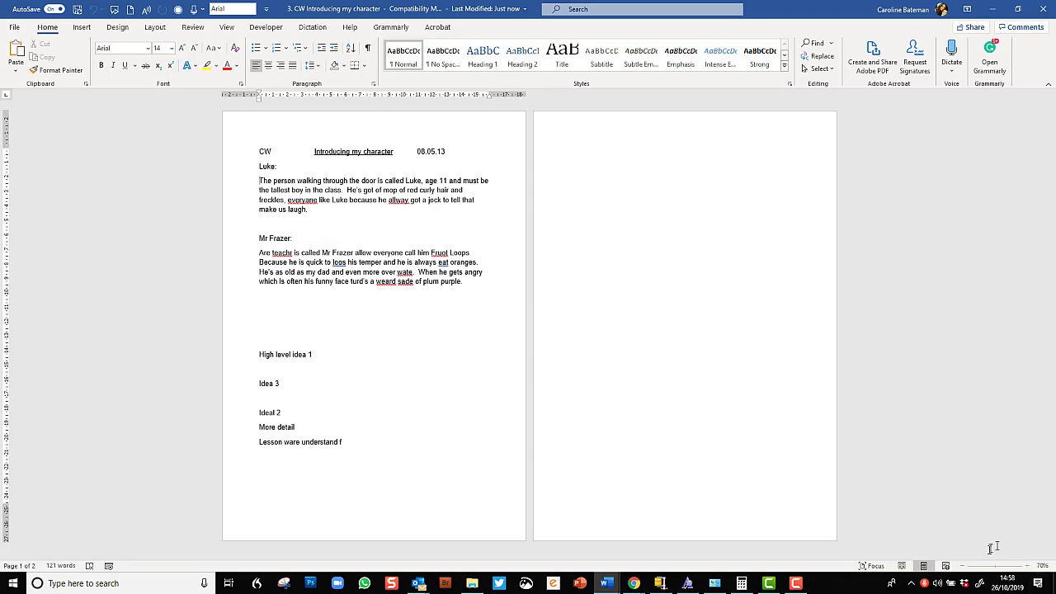
# Switch to Web Layout and show the suggestions teacher, teachers and teach for 'teachr'.
pyautogui.click(946, 566)
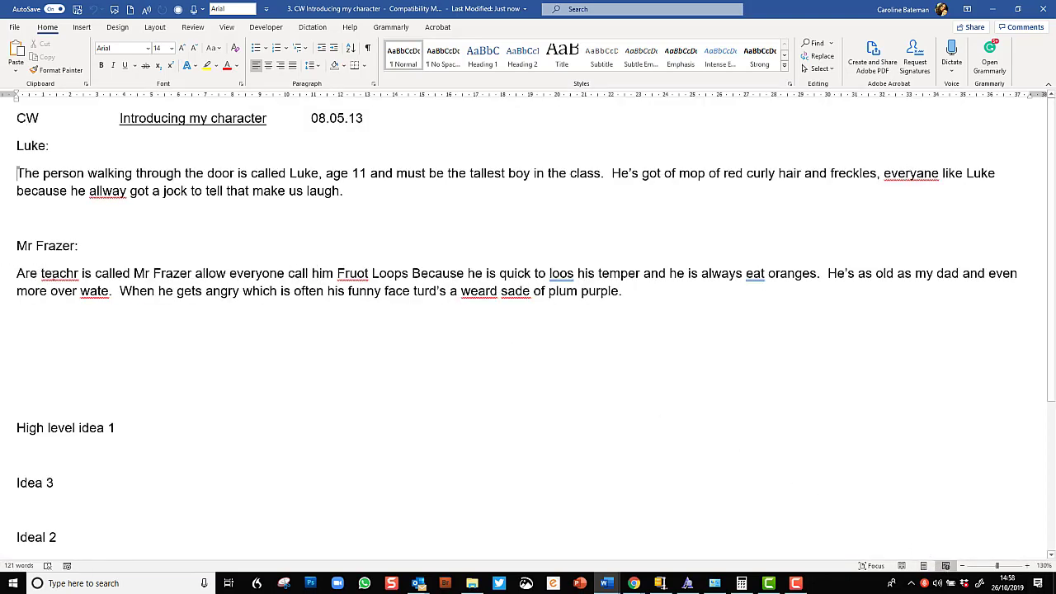
pyautogui.rightClick(54, 279)
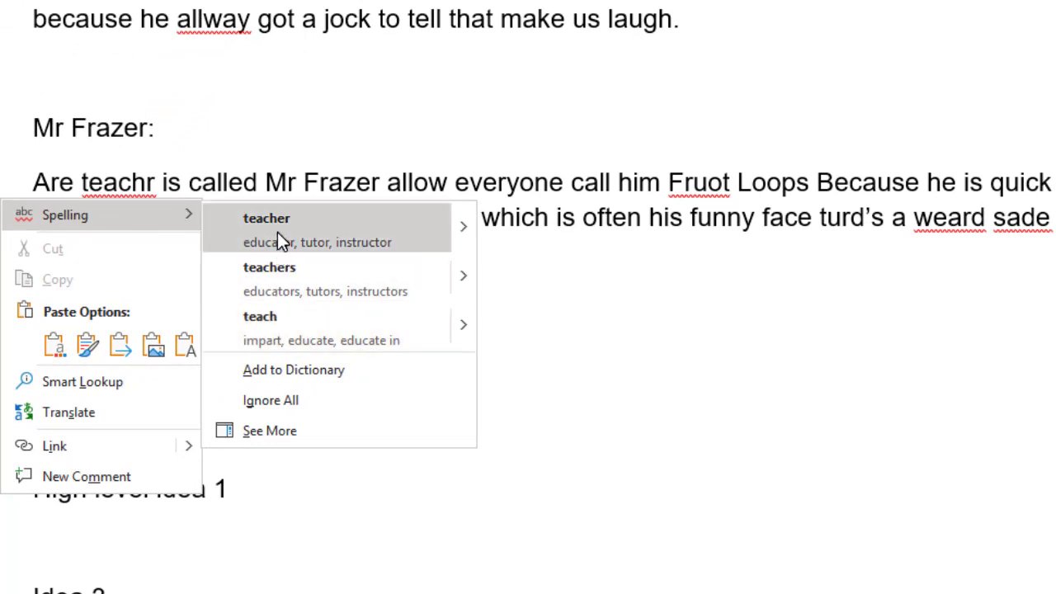
pyautogui.click(471, 230)
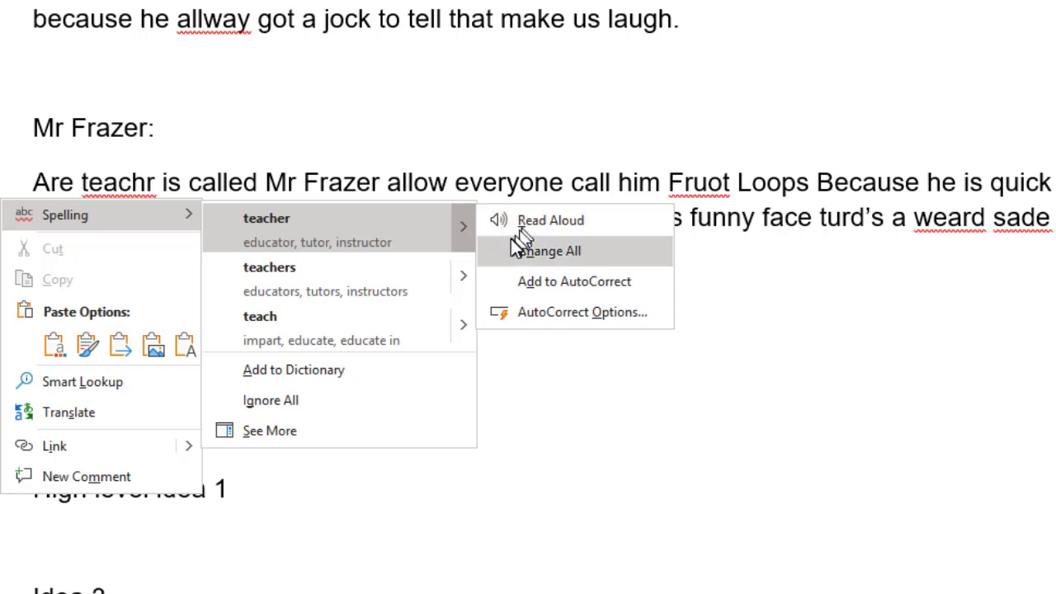
pyautogui.moveTo(474, 329)
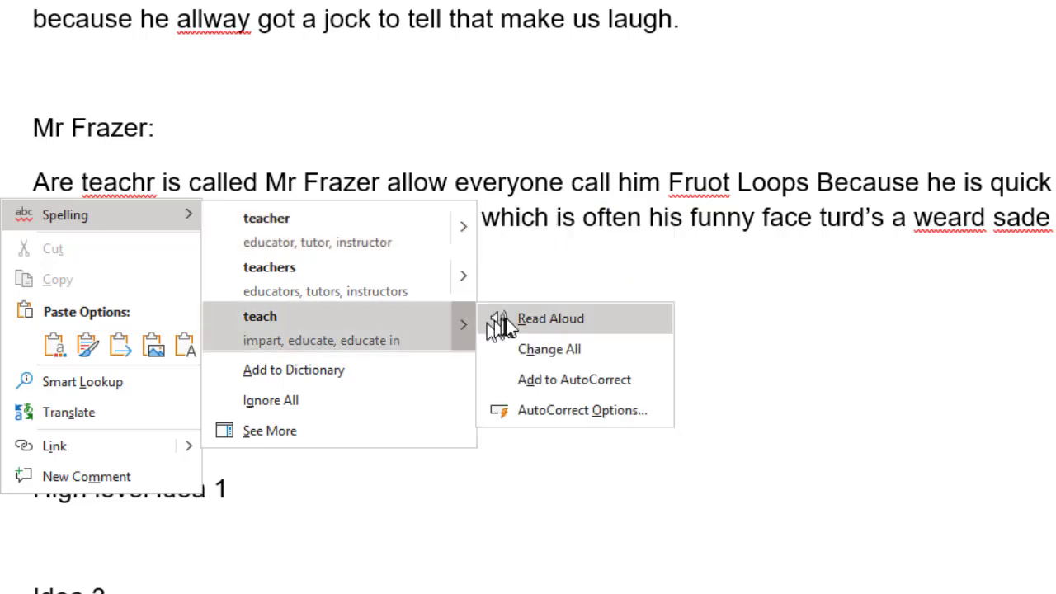